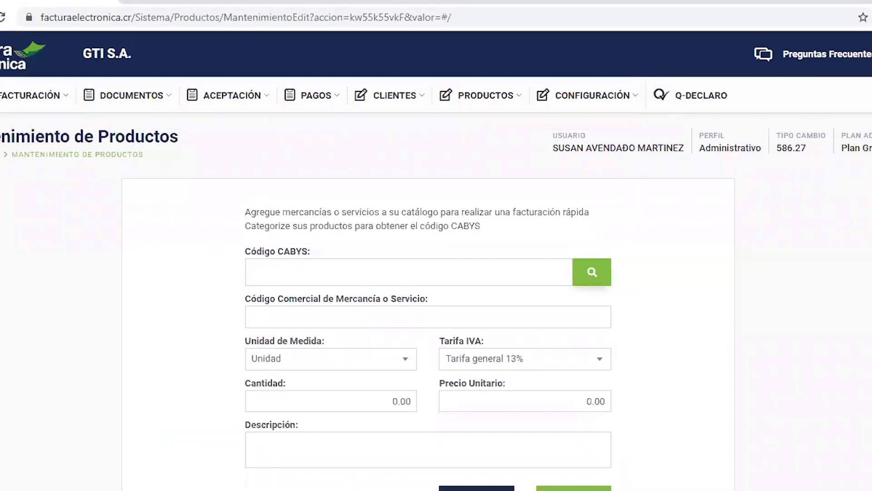
Search the CABYS codes by keyword for "servicios de contabili" with Tarifa IVA left at Todos
{"action": "scroll", "coordinate": [424, 322], "scroll_direction": "down", "scroll_amount": 2}
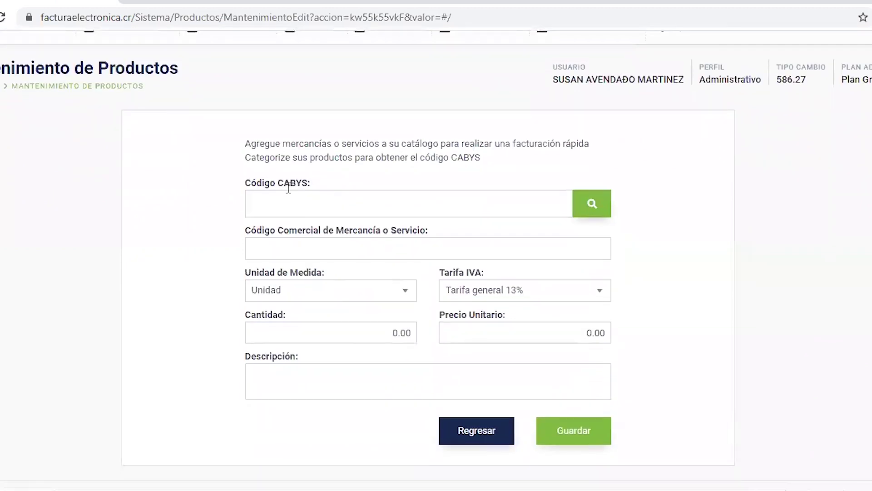
{"action": "double_click", "coordinate": [288, 184]}
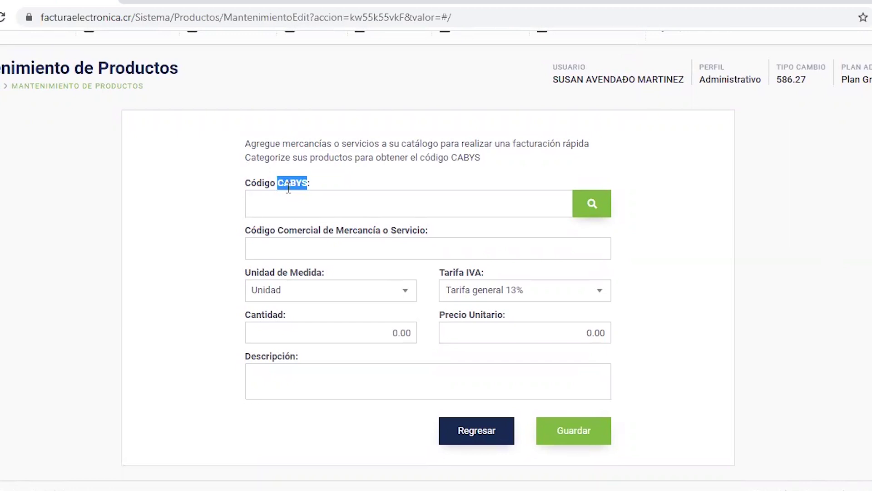
{"action": "left_click", "coordinate": [355, 189]}
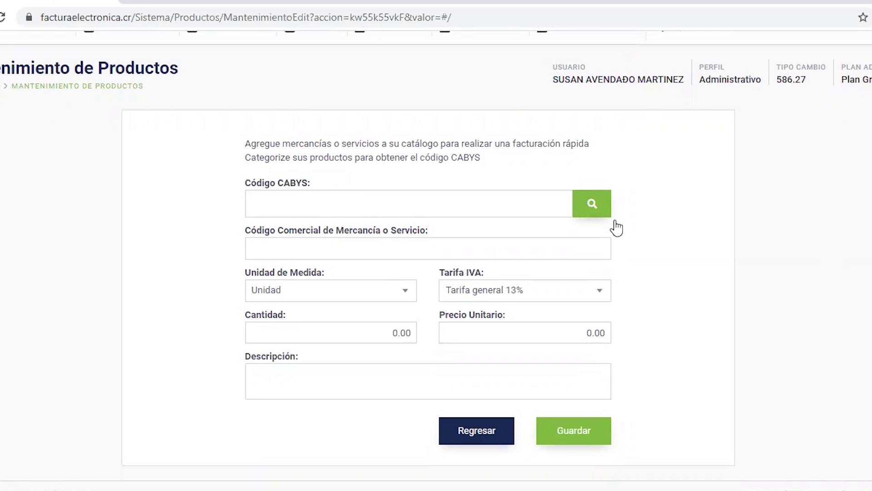
{"action": "left_click", "coordinate": [593, 203]}
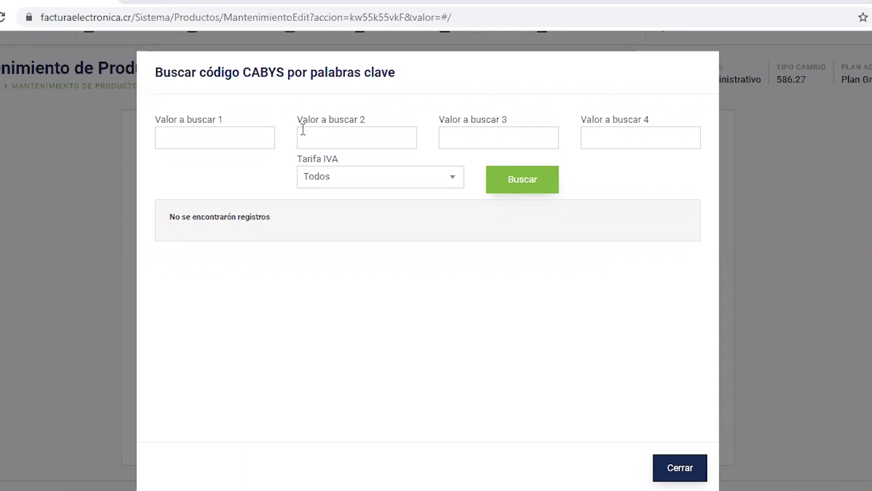
{"action": "left_click", "coordinate": [181, 145]}
{"action": "type", "text": "ser"}
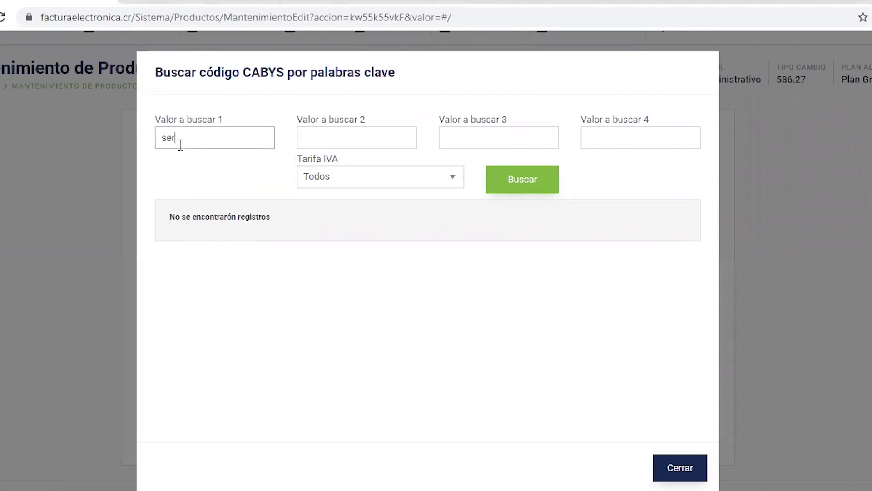
{"action": "type", "text": "vicios de con"}
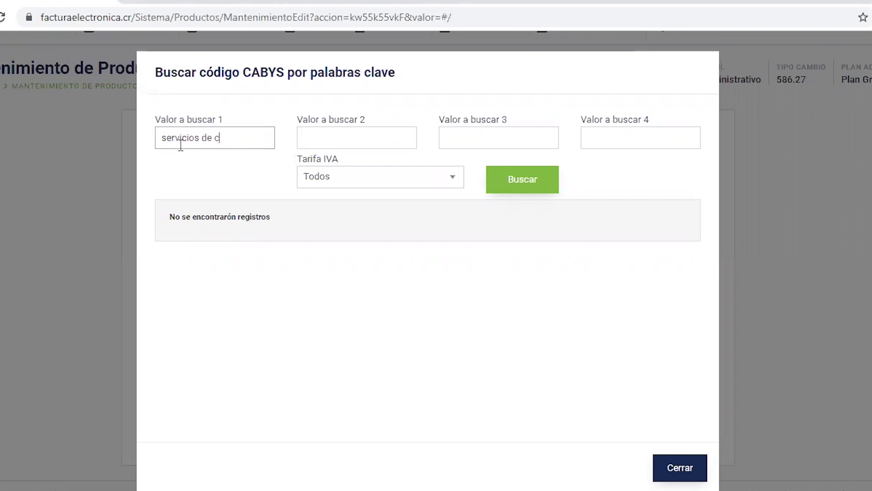
{"action": "type", "text": "tabili"}
{"action": "left_click", "coordinate": [534, 182]}
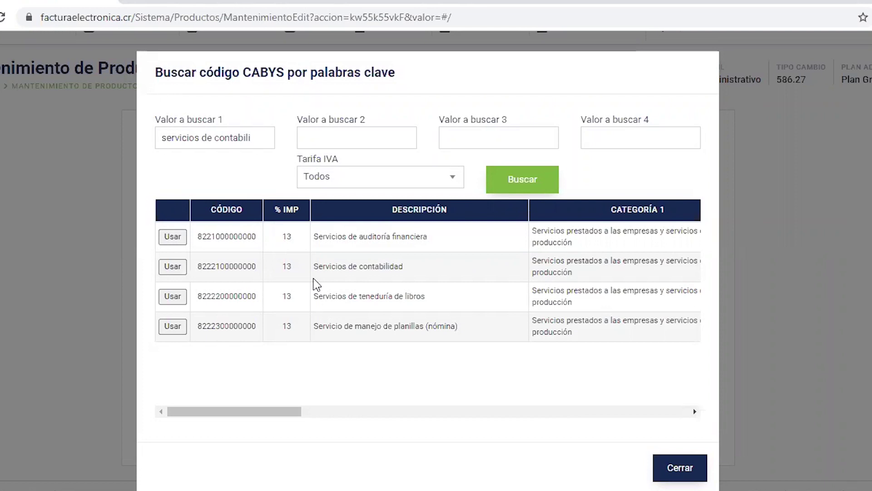
Compare the listed services, their codes and tax rates, and use the CABYS code for "Servicios de contabilidad" in the product
{"action": "triple_click", "coordinate": [342, 265]}
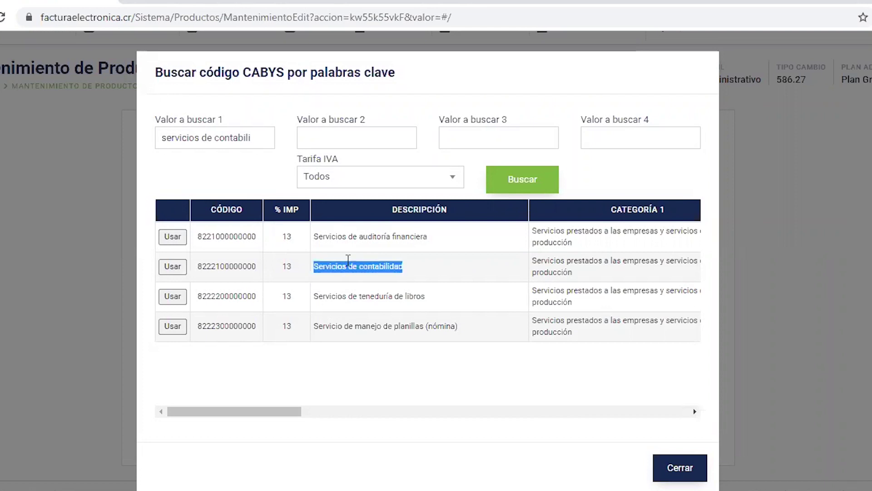
{"action": "left_click", "coordinate": [377, 236]}
{"action": "triple_click", "coordinate": [377, 237]}
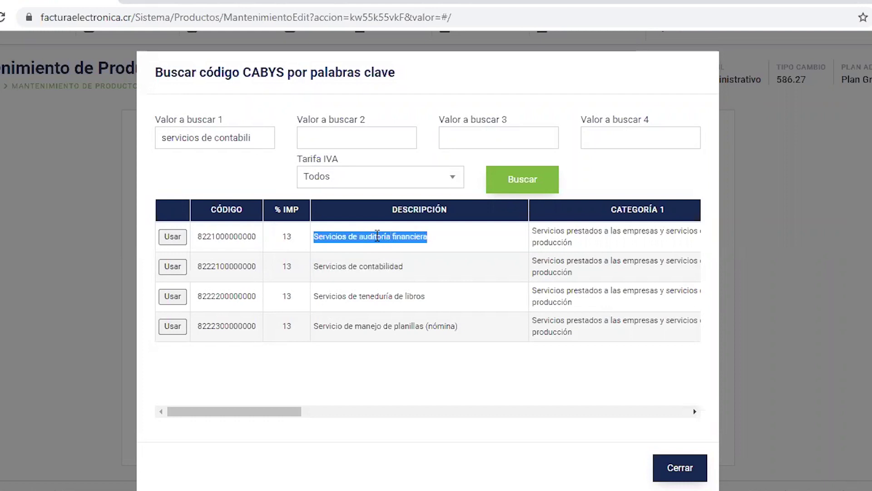
{"action": "triple_click", "coordinate": [377, 326]}
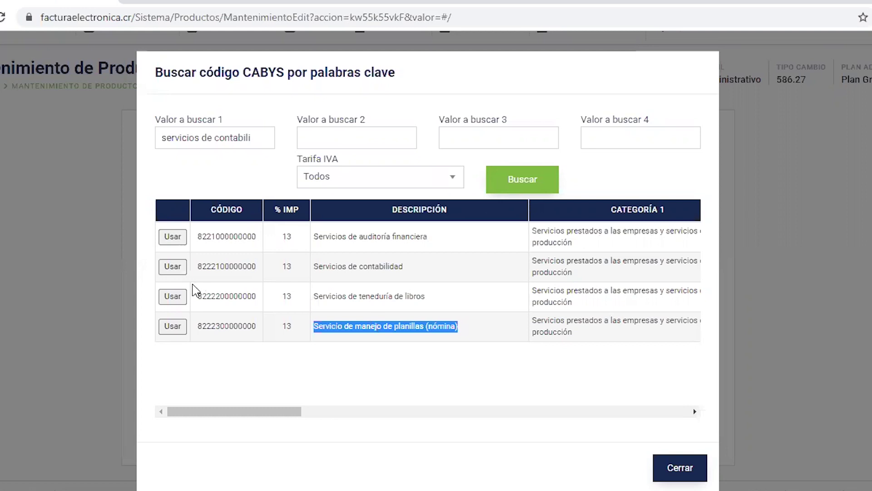
{"action": "double_click", "coordinate": [229, 235]}
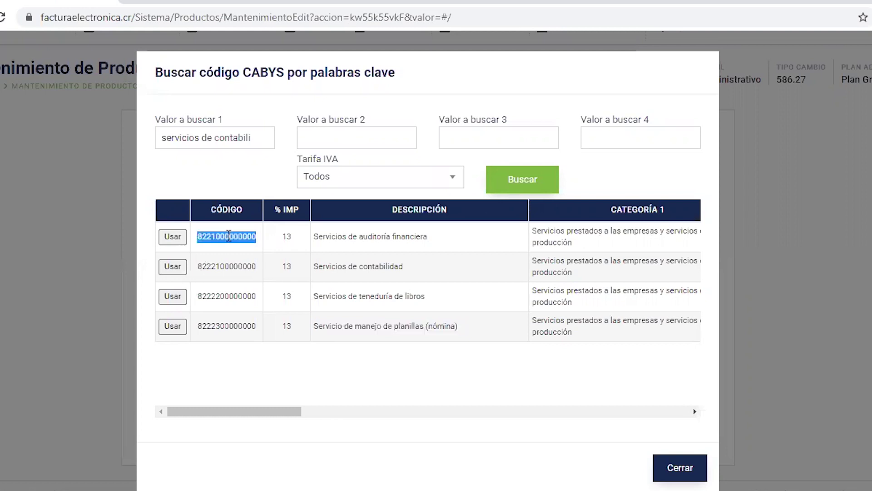
{"action": "double_click", "coordinate": [286, 237]}
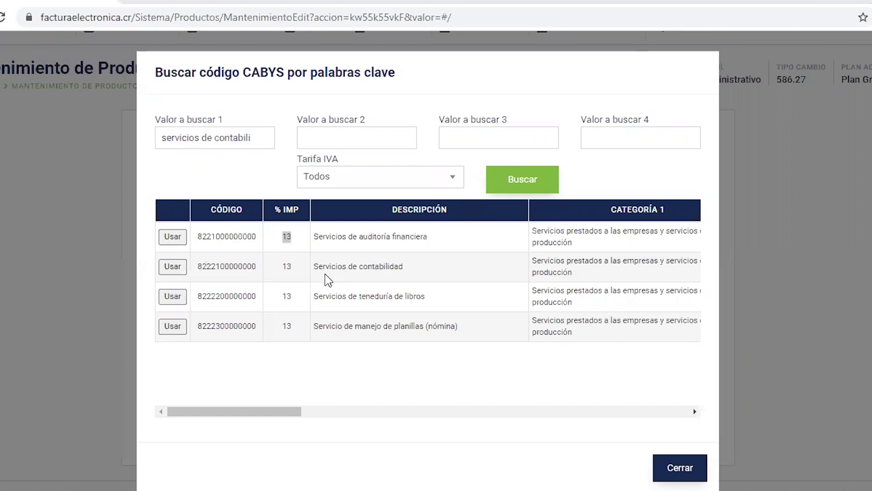
{"action": "left_click", "coordinate": [177, 268]}
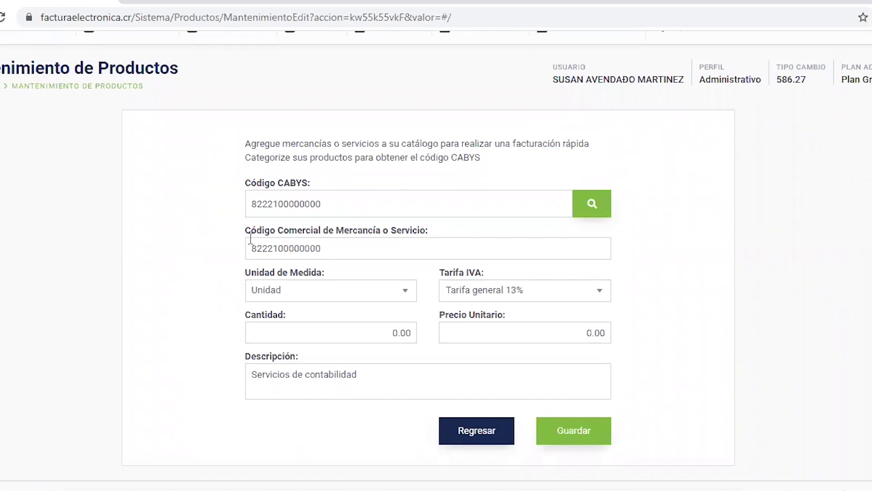
Replace the product's Código Comercial de Mercancía o Servicio with C1
{"action": "triple_click", "coordinate": [255, 181]}
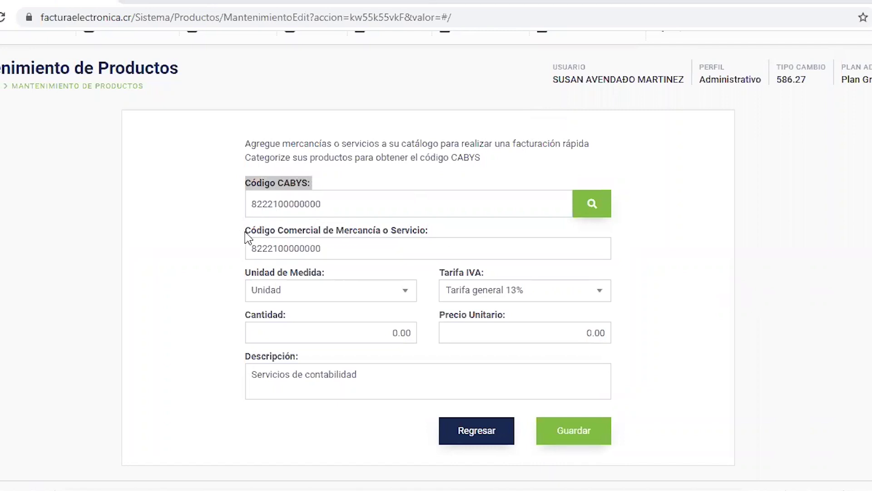
{"action": "left_click_drag", "start_coordinate": [245, 234], "coordinate": [257, 261]}
{"action": "left_click", "coordinate": [351, 251]}
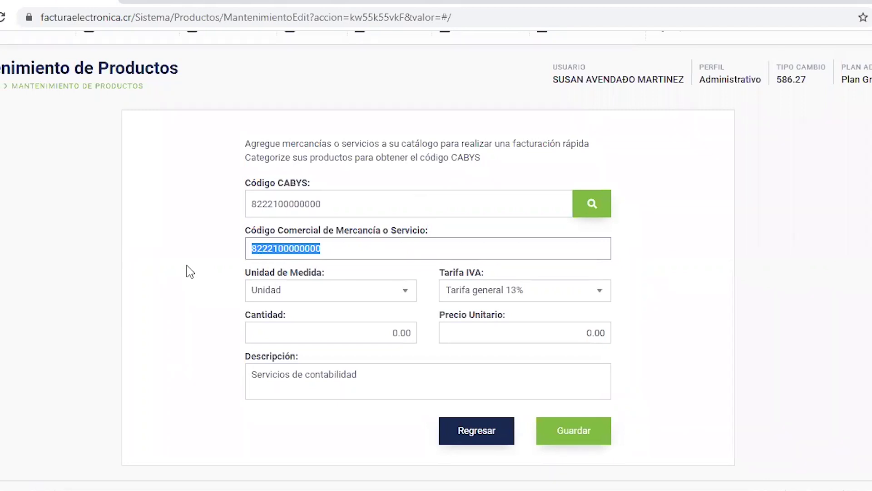
{"action": "key", "text": "BackSpace"}
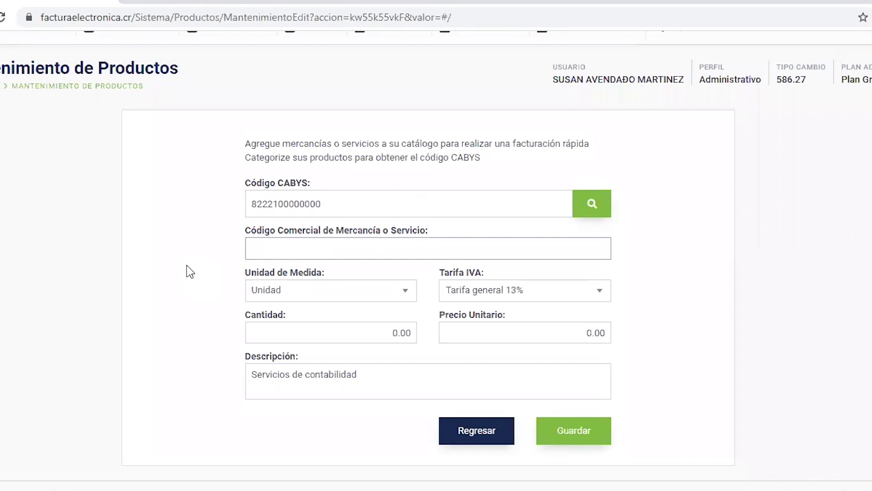
{"action": "type", "text": "C1"}
Set the product's Unidad de Medida to Servicios Profesionales
{"action": "left_click", "coordinate": [295, 295]}
{"action": "type", "text": "serv"}
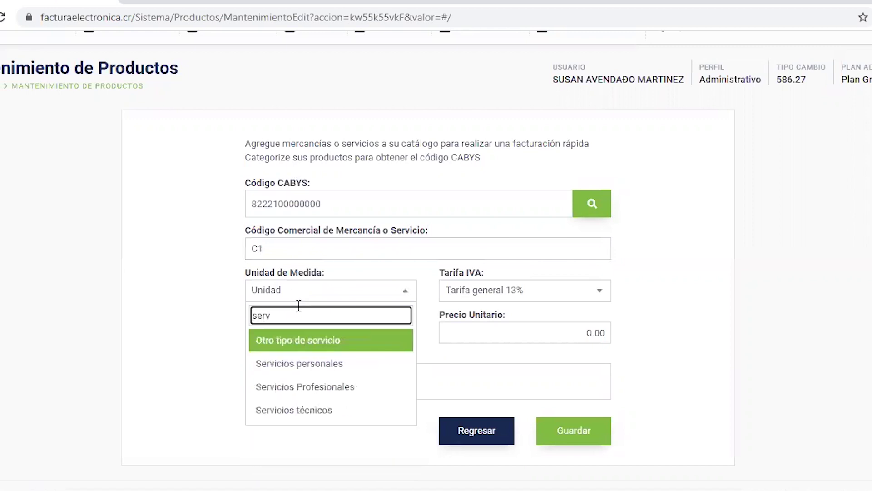
{"action": "left_click", "coordinate": [312, 389]}
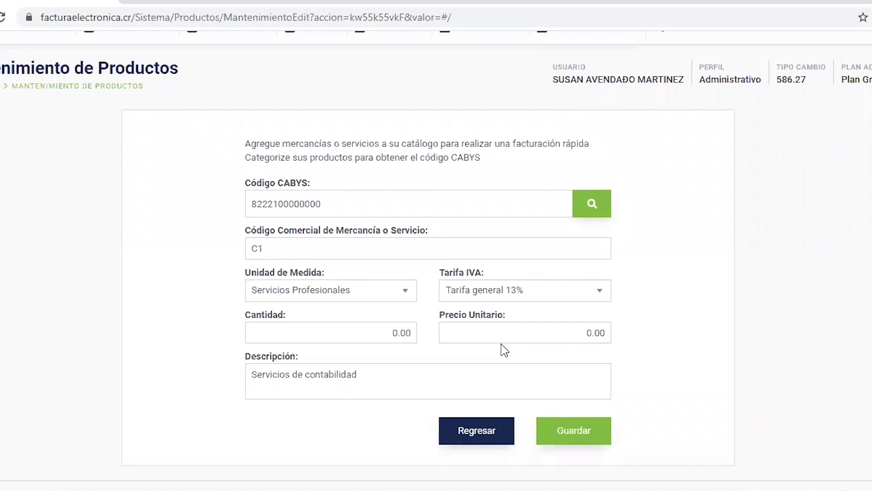
Set the product's Cantidad to 1 and its Precio Unitario to 1
{"action": "left_click", "coordinate": [330, 333]}
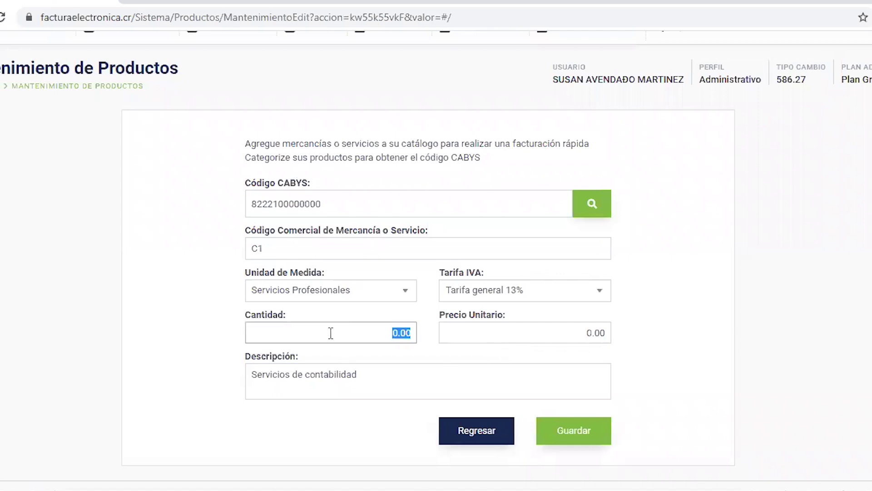
{"action": "type", "text": "1"}
{"action": "left_click", "coordinate": [464, 340]}
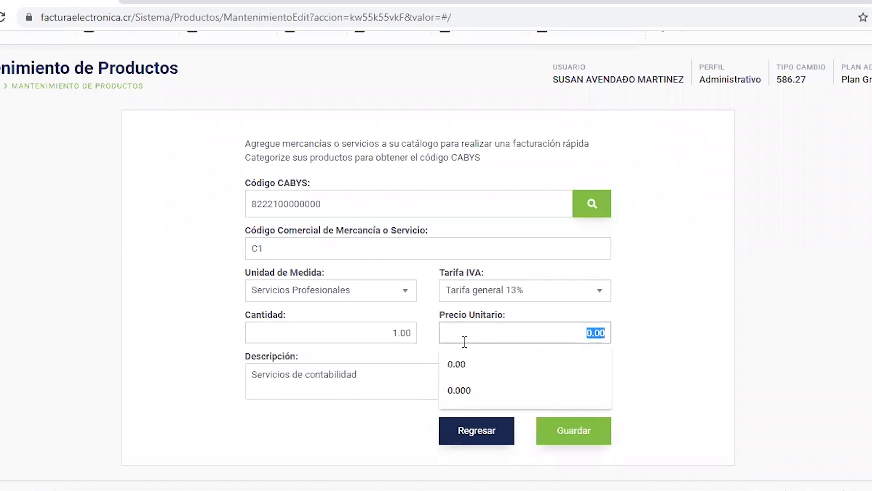
{"action": "type", "text": "6"}
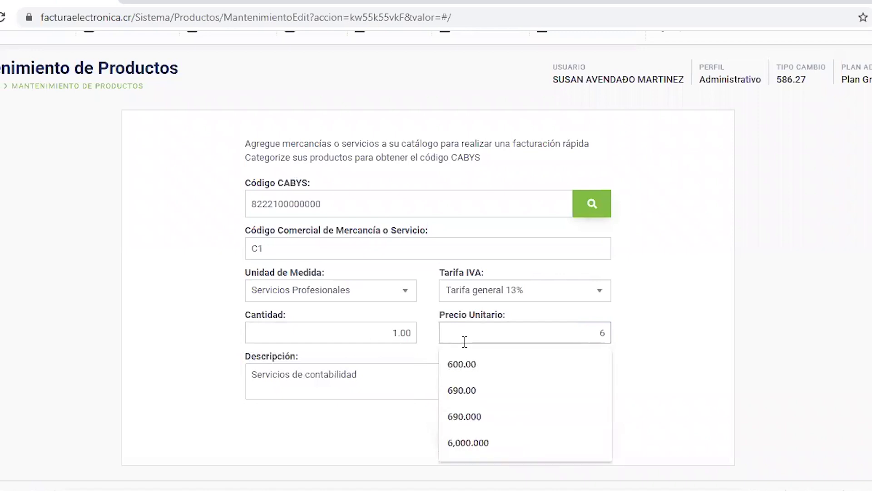
{"action": "key", "text": "BackSpace"}
{"action": "type", "text": "1"}
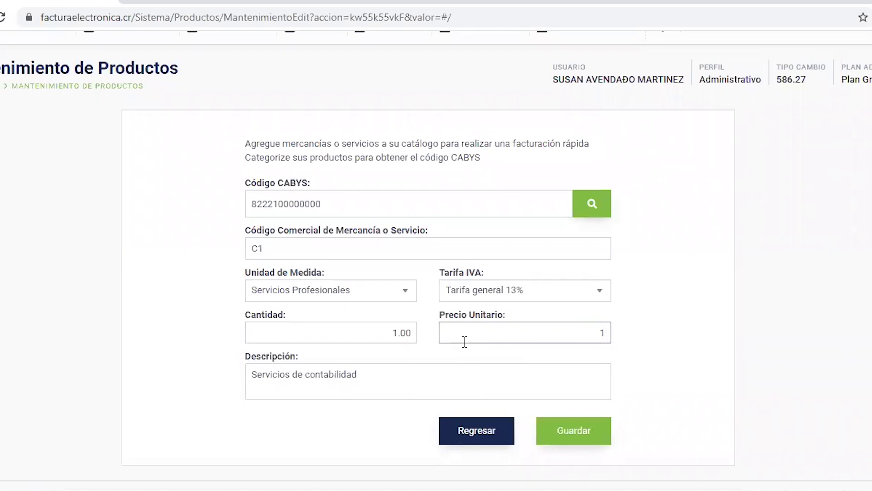
{"action": "left_click", "coordinate": [720, 374]}
Keep the description "Servicios de contabilidad", save the product to the catalogue and close the information message
{"action": "double_click", "coordinate": [310, 375]}
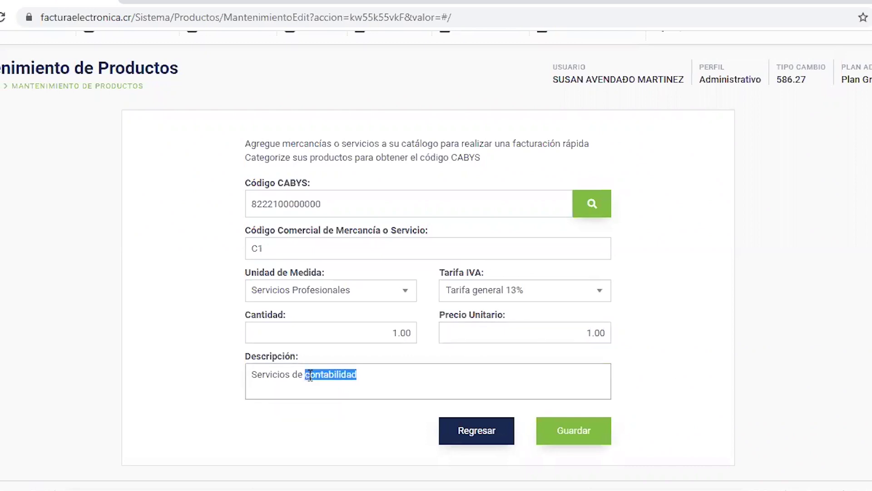
{"action": "left_click", "coordinate": [460, 472]}
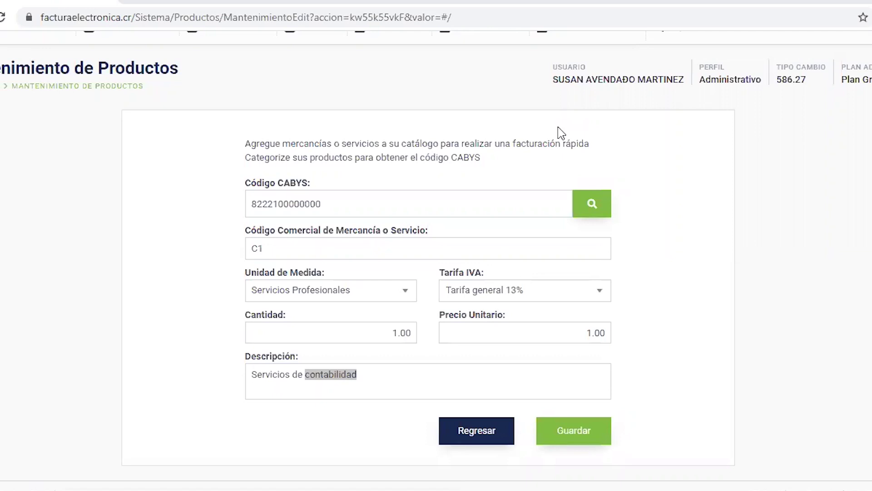
{"action": "left_click", "coordinate": [374, 384]}
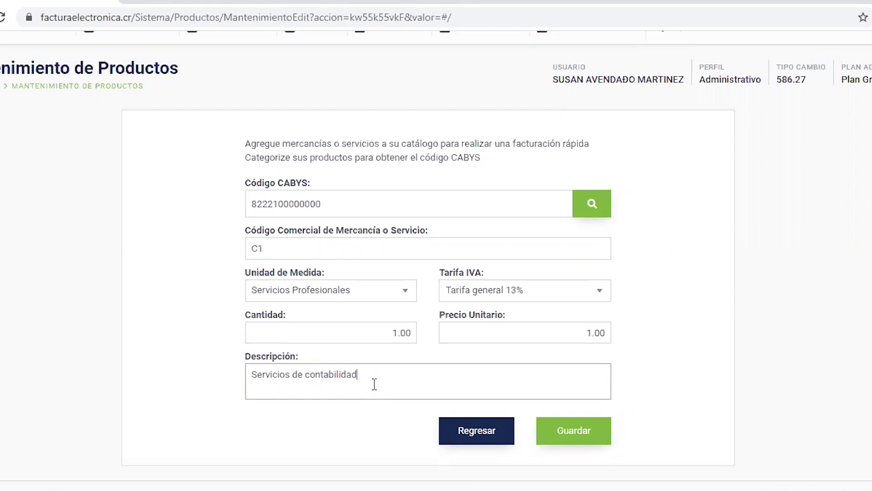
{"action": "left_click", "coordinate": [565, 440]}
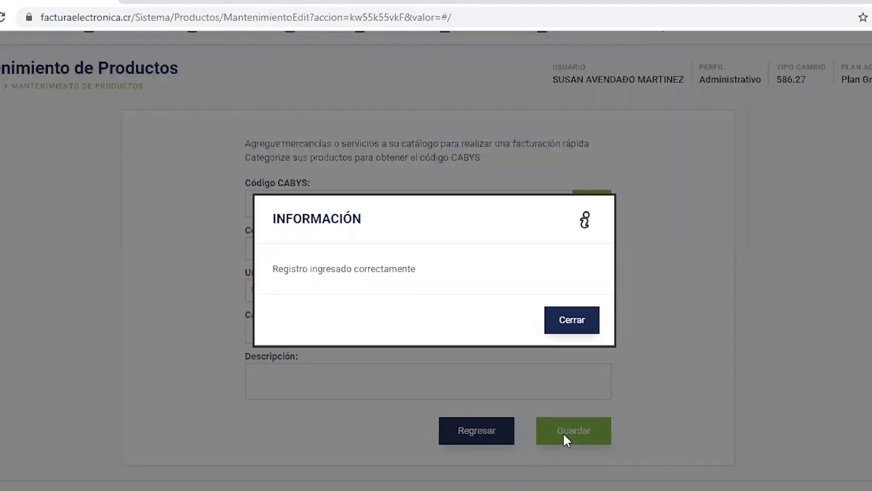
{"action": "left_click", "coordinate": [562, 318]}
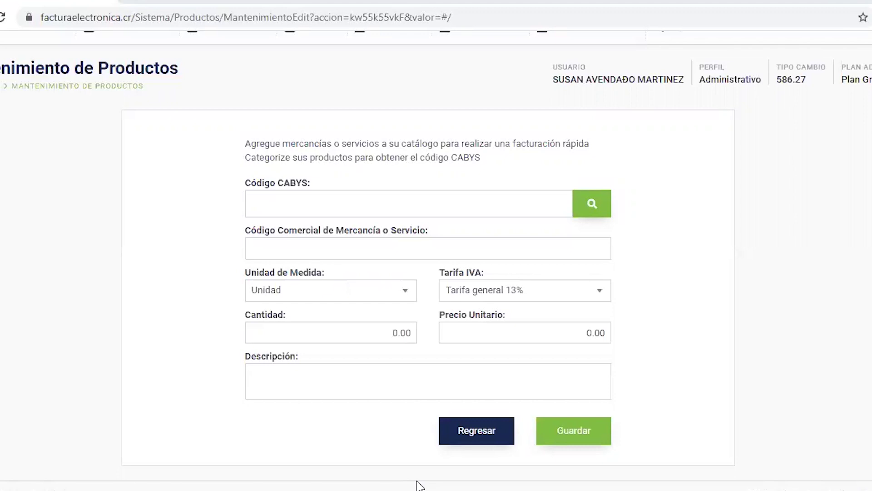
Search the CABYS codes for "servicios personales" for another new product
{"action": "left_click", "coordinate": [592, 202]}
{"action": "left_click", "coordinate": [255, 132]}
{"action": "key", "text": "BackSpace"}
{"action": "key", "text": "BackSpace"}
{"action": "key", "text": "BackSpace"}
{"action": "key", "text": "BackSpace"}
{"action": "key", "text": "BackSpace"}
{"action": "key", "text": "BackSpace"}
{"action": "key", "text": "BackSpace"}
{"action": "key", "text": "BackSpace"}
{"action": "key", "text": "BackSpace"}
{"action": "key", "text": "BackSpace"}
{"action": "key", "text": "BackSpace"}
{"action": "key", "text": "BackSpace"}
{"action": "key", "text": "BackSpace"}
{"action": "key", "text": "BackSpace"}
{"action": "key", "text": "BackSpace"}
{"action": "key", "text": "BackSpace"}
{"action": "key", "text": "BackSpace"}
{"action": "key", "text": "BackSpace"}
{"action": "key", "text": "BackSpace"}
{"action": "key", "text": "BackSpace"}
{"action": "type", "text": "ser"}
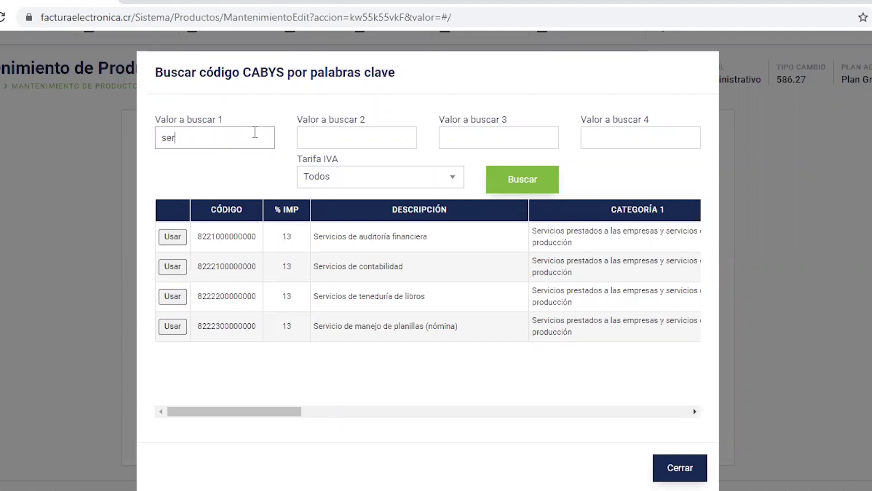
{"action": "type", "text": "vicios personales"}
{"action": "key", "text": "BackSpace"}
{"action": "key", "text": "BackSpace"}
{"action": "key", "text": "BackSpace"}
{"action": "type", "text": "les"}
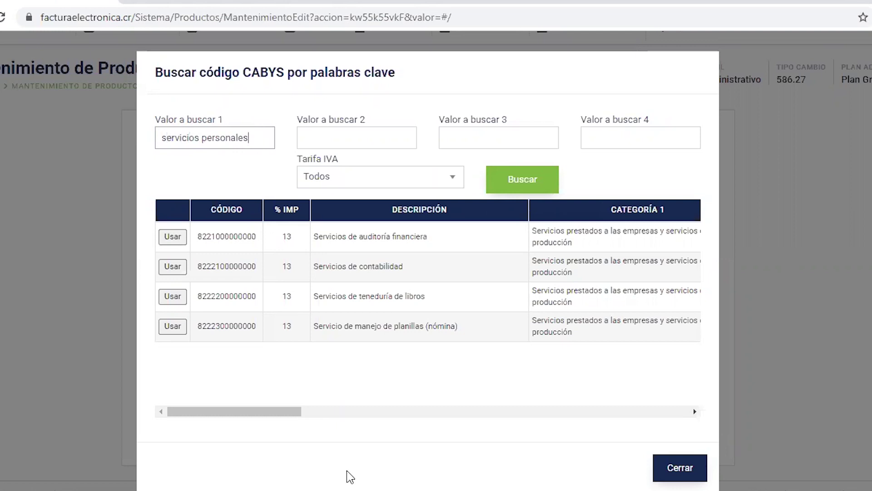
{"action": "left_click", "coordinate": [522, 188]}
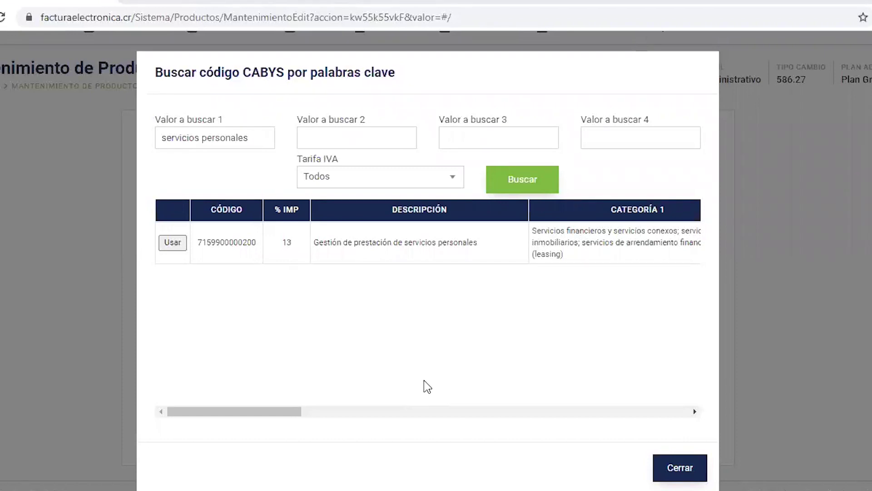
Search the CABYS codes again with the first search value changed to "servicios de contabilidad"
{"action": "left_click", "coordinate": [261, 141]}
{"action": "key", "text": "BackSpace"}
{"action": "key", "text": "BackSpace"}
{"action": "key", "text": "BackSpace"}
{"action": "key", "text": "BackSpace"}
{"action": "key", "text": "BackSpace"}
{"action": "key", "text": "BackSpace"}
{"action": "key", "text": "BackSpace"}
{"action": "key", "text": "BackSpace"}
{"action": "key", "text": "BackSpace"}
{"action": "key", "text": "BackSpace"}
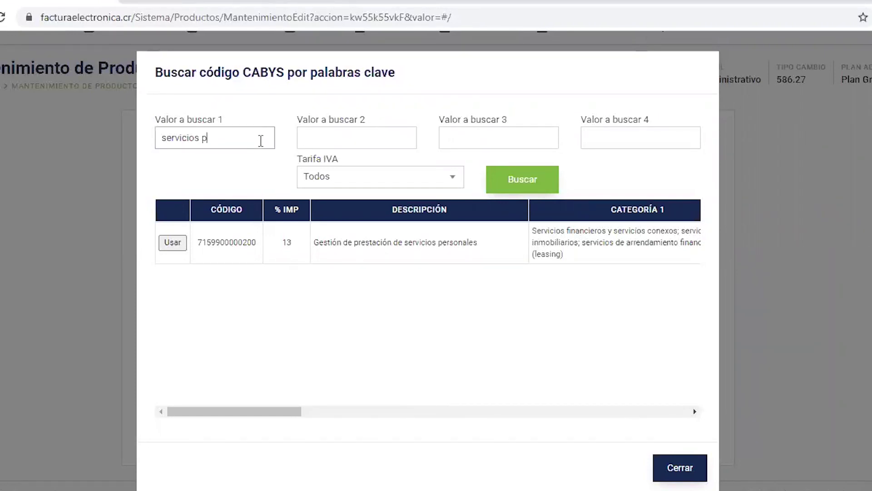
{"action": "type", "text": "de contabi"}
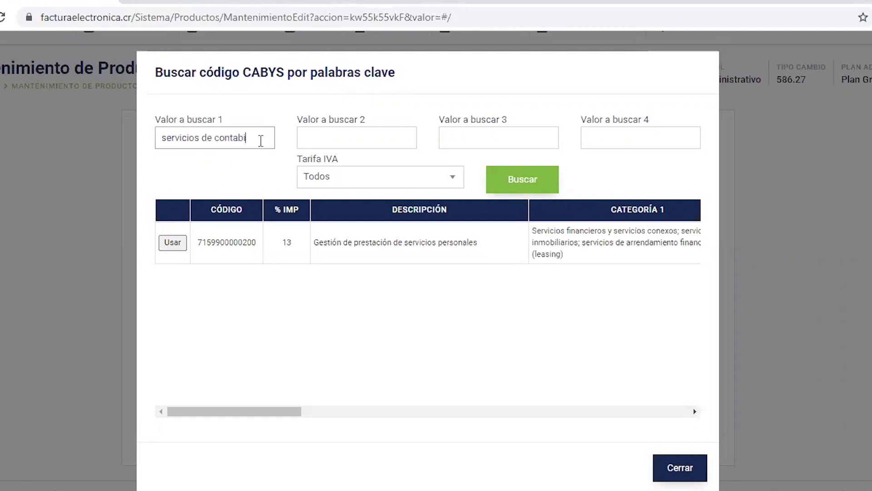
{"action": "type", "text": "lidad"}
{"action": "left_click", "coordinate": [514, 186]}
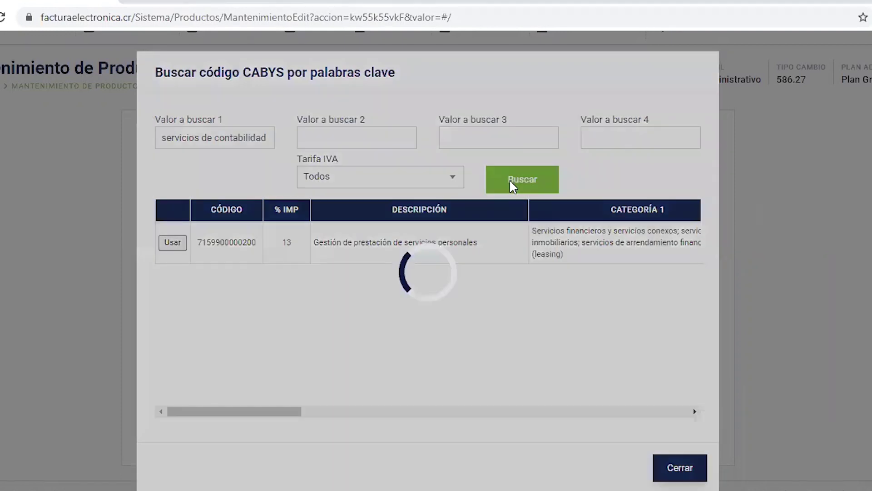
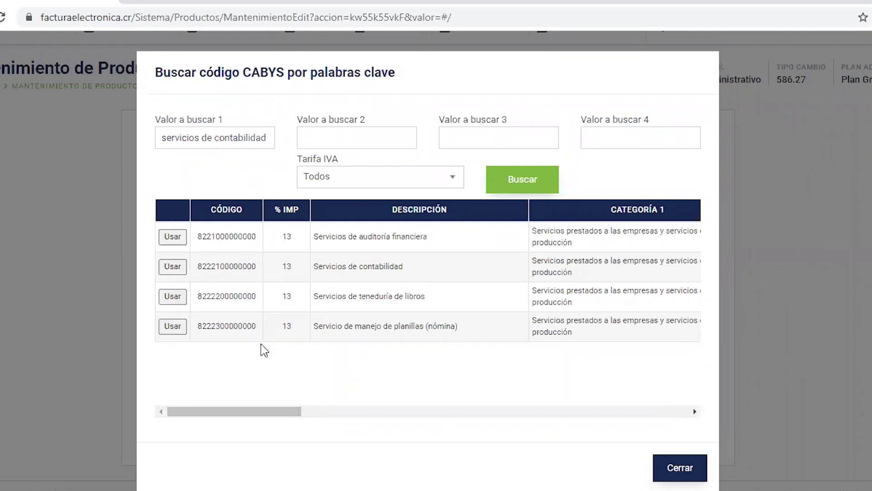
{"action": "scroll", "coordinate": [261, 344], "scroll_direction": "down", "scroll_amount": 1}
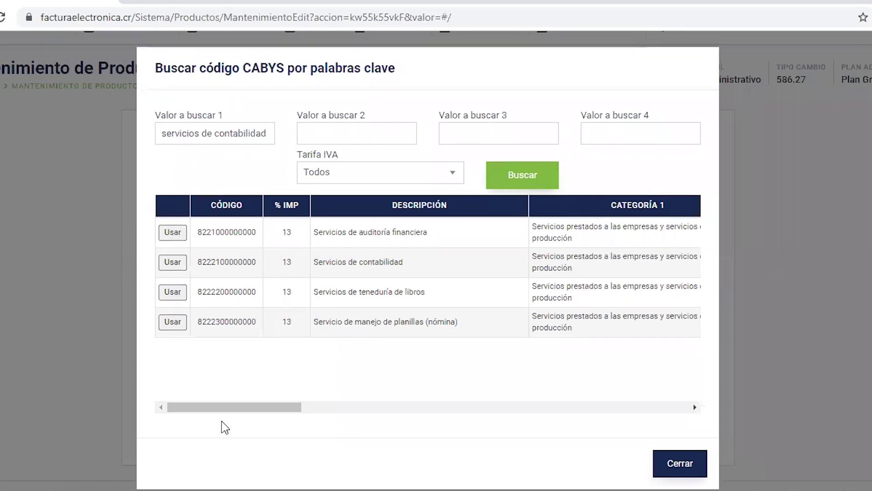
Examine the category columns of the CABYS results for "servicios de contabilidad" and close the search
{"action": "scroll", "coordinate": [302, 412], "scroll_direction": "right", "scroll_amount": 5}
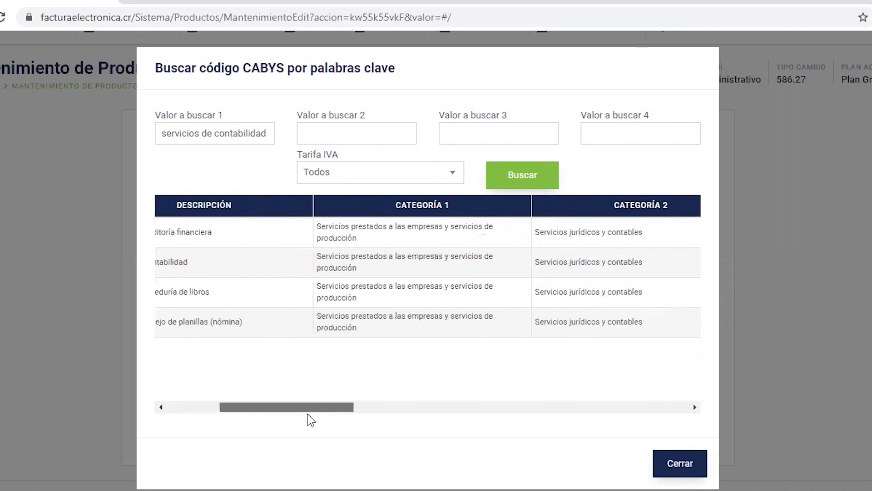
{"action": "scroll", "coordinate": [310, 419], "scroll_direction": "right", "scroll_amount": 1}
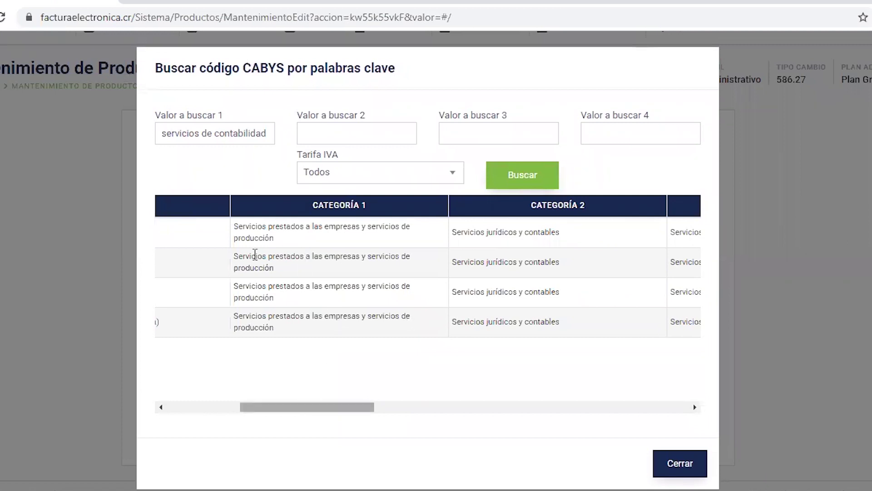
{"action": "left_click_drag", "start_coordinate": [248, 233], "coordinate": [372, 242]}
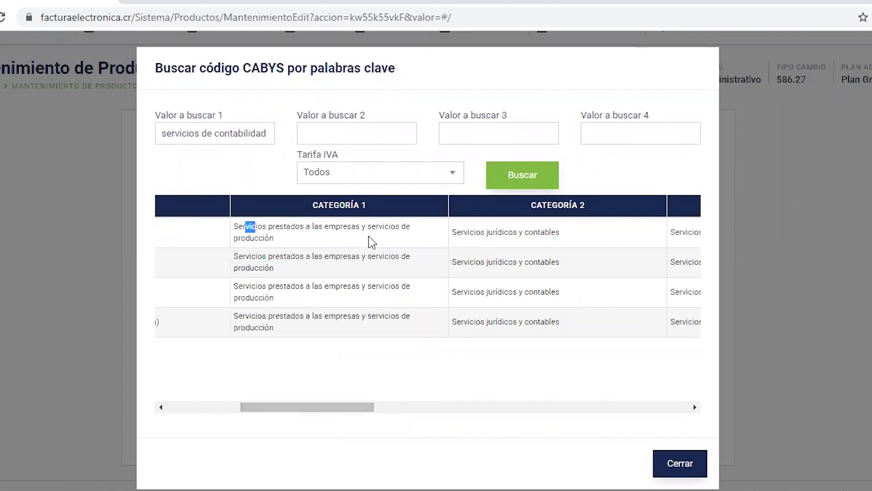
{"action": "left_click_drag", "start_coordinate": [314, 411], "coordinate": [493, 246]}
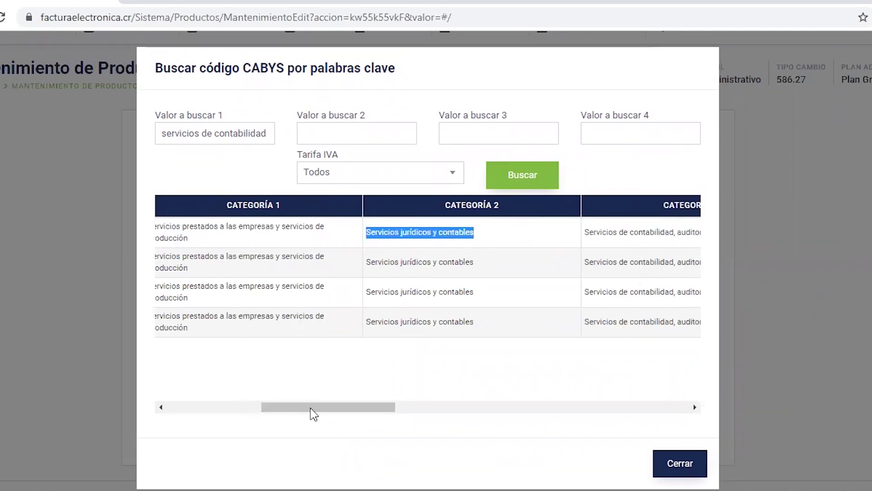
{"action": "left_click", "coordinate": [171, 407]}
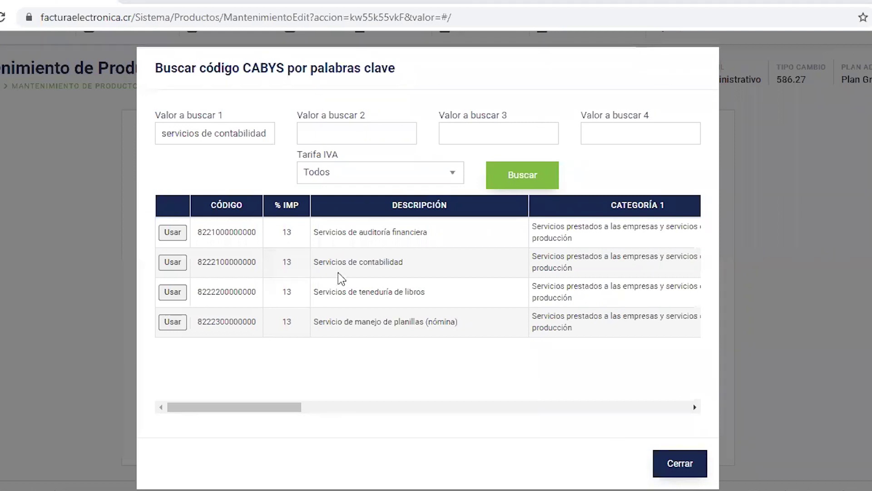
{"action": "key", "text": "Escape"}
{"action": "triple_click", "coordinate": [273, 180]}
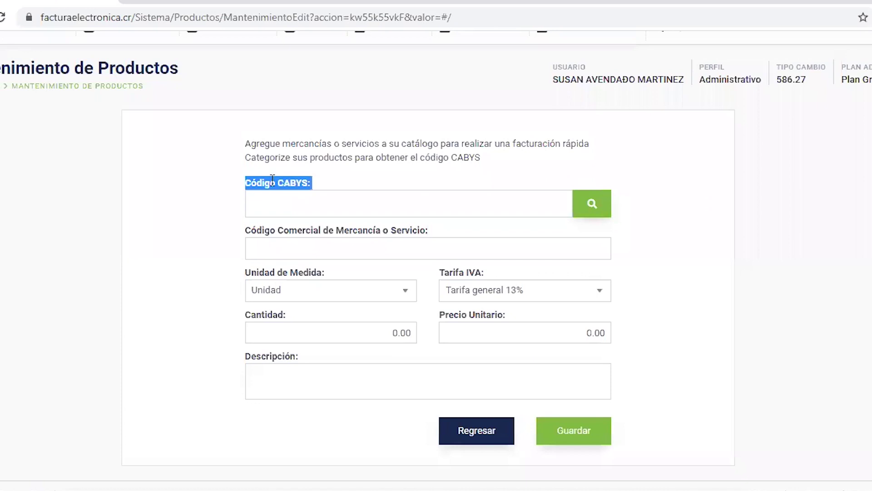
{"action": "left_click", "coordinate": [594, 216]}
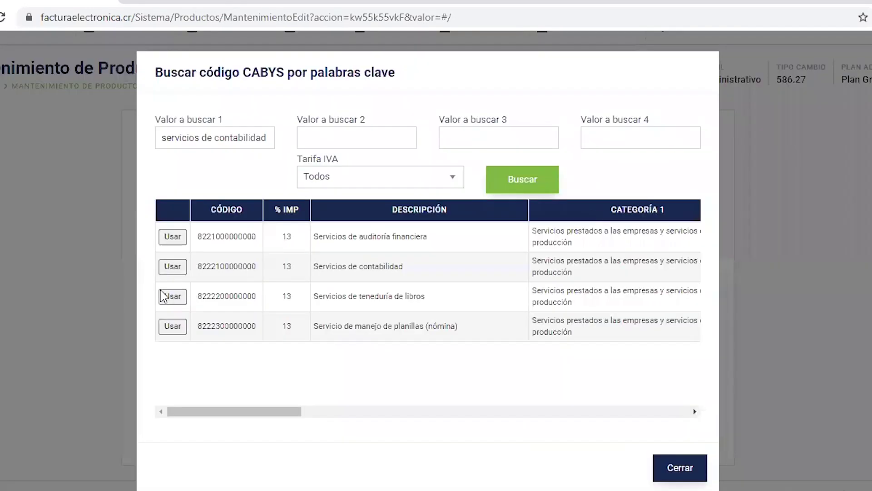
{"action": "left_click", "coordinate": [173, 296]}
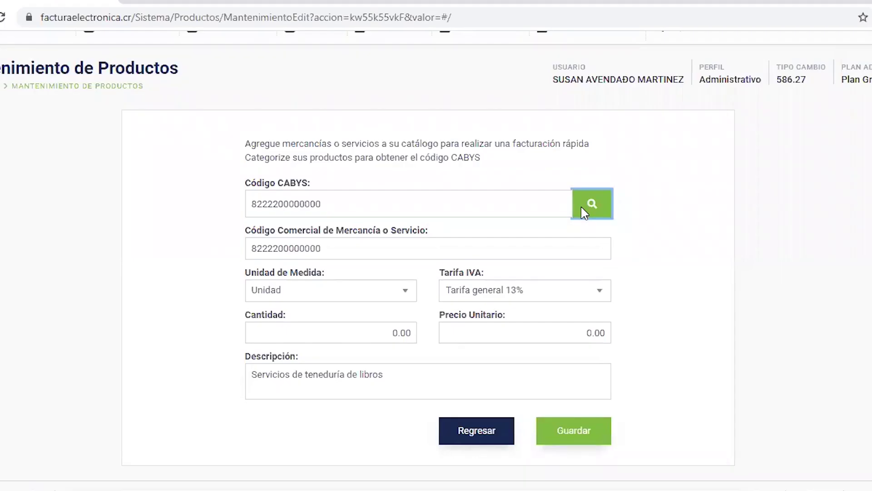
Reopen the CABYS code search and search with the first value changed to "servicios de alquiler"
{"action": "left_click", "coordinate": [581, 207]}
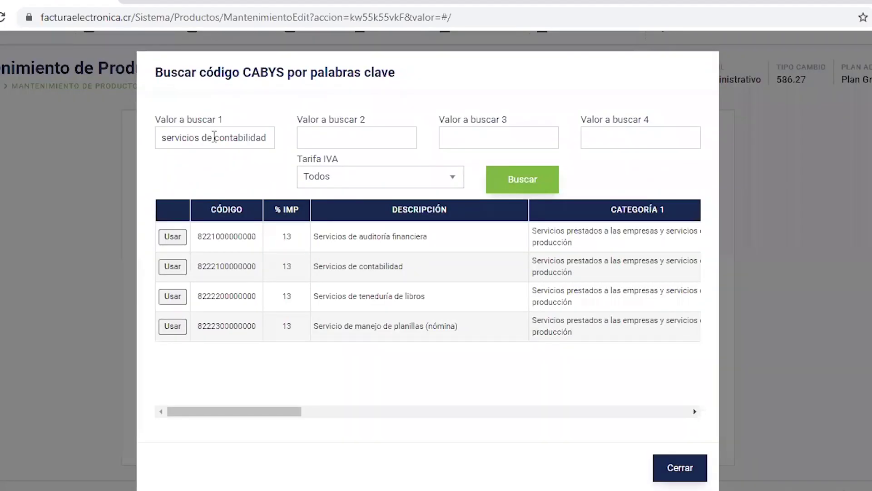
{"action": "double_click", "coordinate": [190, 117]}
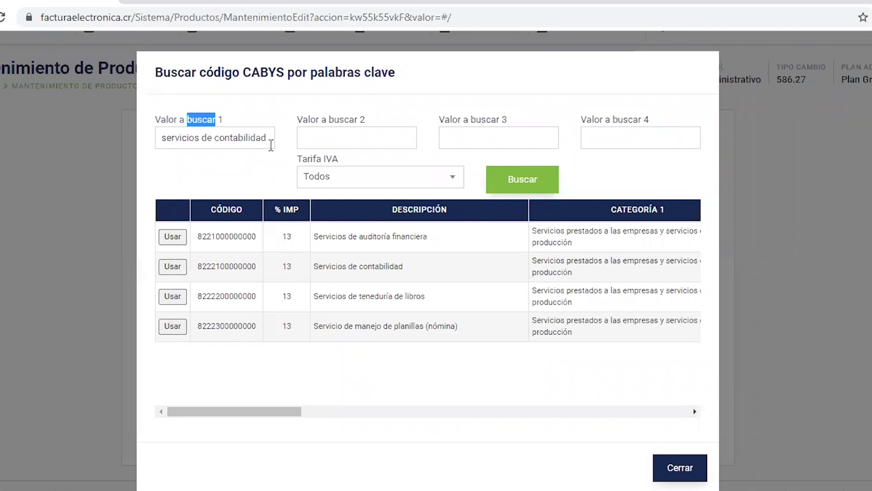
{"action": "left_click_drag", "start_coordinate": [268, 144], "coordinate": [136, 155]}
{"action": "key", "text": "BackSpace"}
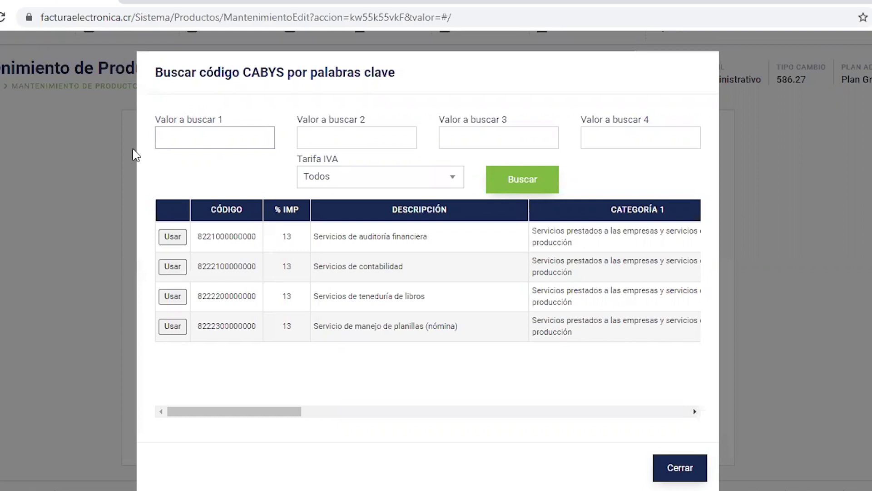
{"action": "type", "text": "servicios de aq"}
{"action": "key", "text": "BackSpace"}
{"action": "type", "text": "lquiler"}
{"action": "left_click", "coordinate": [511, 181]}
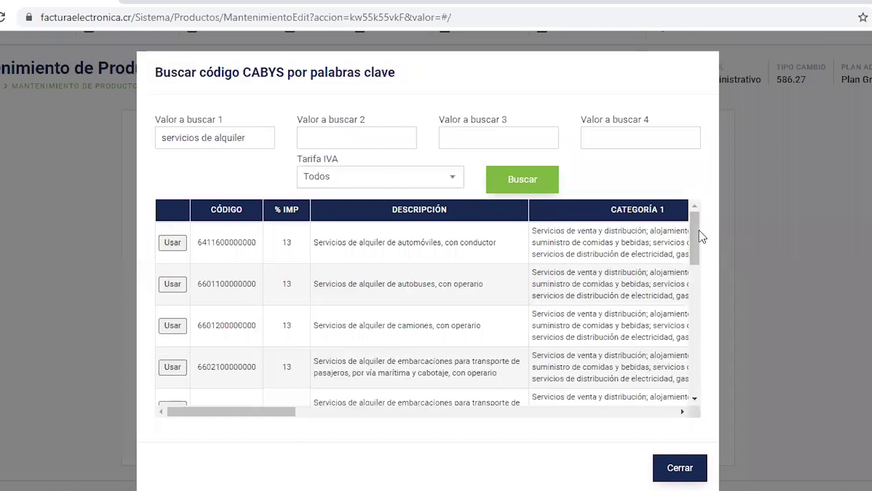
Narrow the search for rental services by adding "residencial" as the second search value
{"action": "left_click_drag", "start_coordinate": [702, 237], "coordinate": [696, 208]}
{"action": "left_click", "coordinate": [346, 131]}
{"action": "type", "text": "residencia"}
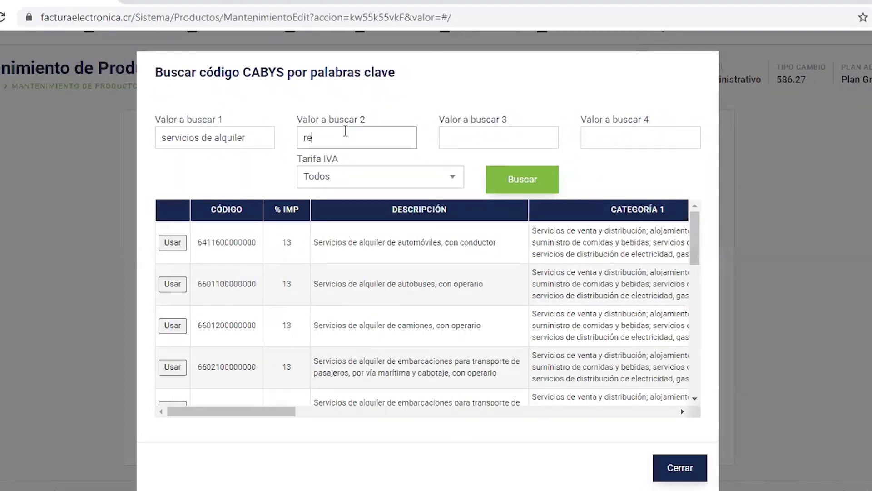
{"action": "type", "text": "l"}
{"action": "left_click", "coordinate": [536, 179]}
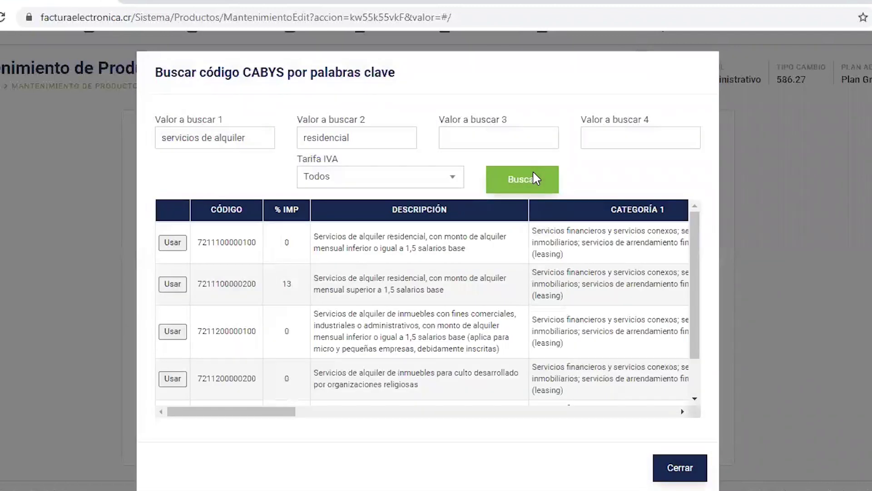
Search the rental services with the second search value changed to "comercial"
{"action": "left_click_drag", "start_coordinate": [371, 138], "coordinate": [242, 144]}
{"action": "type", "text": "comercial"}
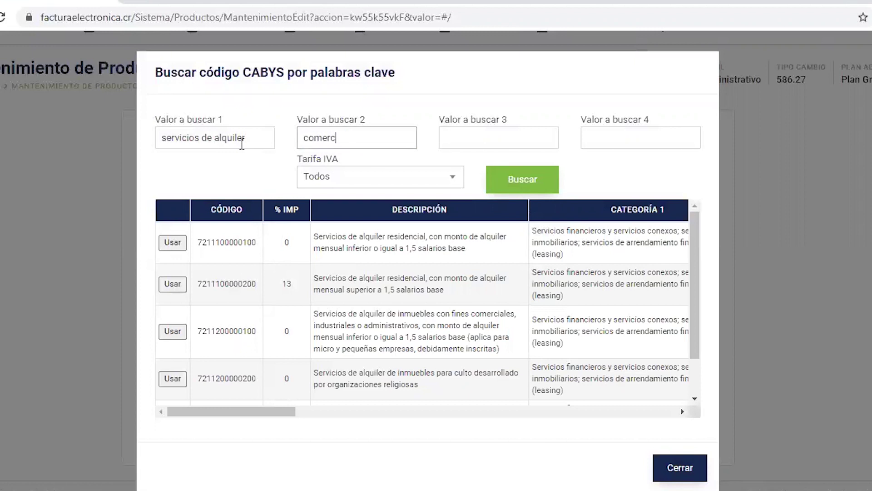
{"action": "left_click", "coordinate": [518, 177]}
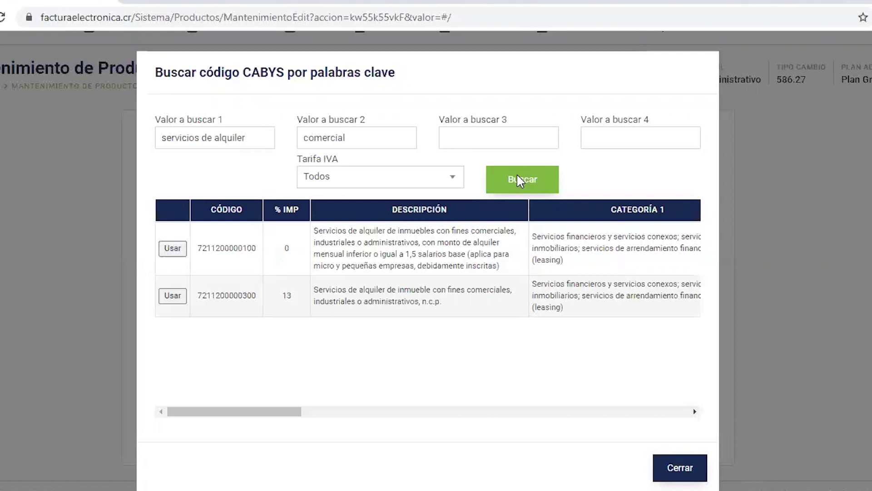
Change the second search value back to "residencial" and repeat the rental services search
{"action": "left_click", "coordinate": [356, 136]}
{"action": "key", "text": "BackSpace"}
{"action": "key", "text": "BackSpace"}
{"action": "key", "text": "BackSpace"}
{"action": "key", "text": "BackSpace"}
{"action": "key", "text": "BackSpace"}
{"action": "key", "text": "BackSpace"}
{"action": "key", "text": "BackSpace"}
{"action": "key", "text": "BackSpace"}
{"action": "key", "text": "BackSpace"}
{"action": "type", "text": "residencial"}
{"action": "left_click", "coordinate": [526, 173]}
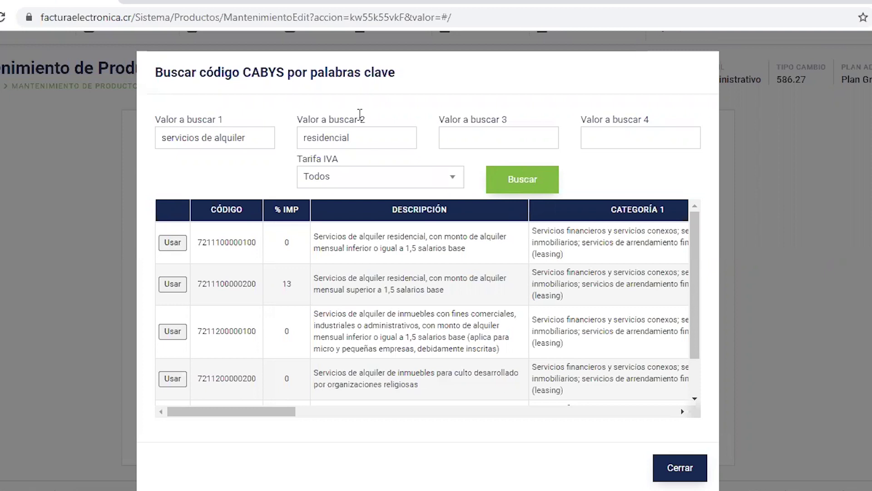
Clear the second search value, search the CABYS codes for "servicios de transporte" and close the information message
{"action": "left_click_drag", "start_coordinate": [369, 142], "coordinate": [287, 157]}
{"action": "key", "text": "BackSpace"}
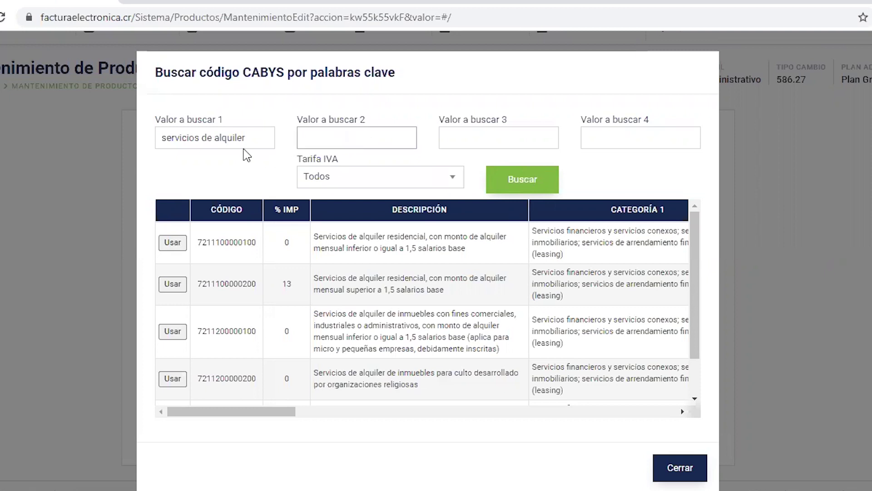
{"action": "left_click", "coordinate": [256, 137]}
{"action": "key", "text": "BackSpace"}
{"action": "key", "text": "BackSpace"}
{"action": "key", "text": "BackSpace"}
{"action": "key", "text": "BackSpace"}
{"action": "key", "text": "BackSpace"}
{"action": "key", "text": "BackSpace"}
{"action": "key", "text": "BackSpace"}
{"action": "key", "text": "BackSpace"}
{"action": "type", "text": "transporte"}
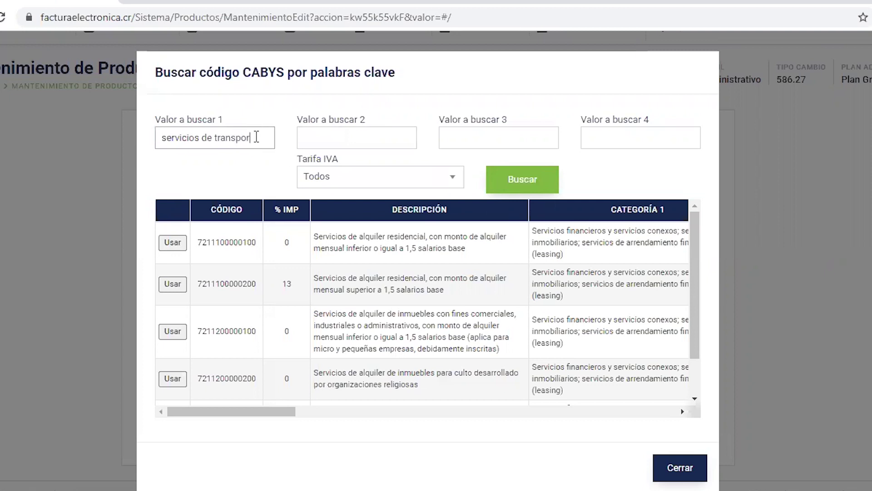
{"action": "left_click", "coordinate": [344, 138]}
{"action": "left_click", "coordinate": [531, 178]}
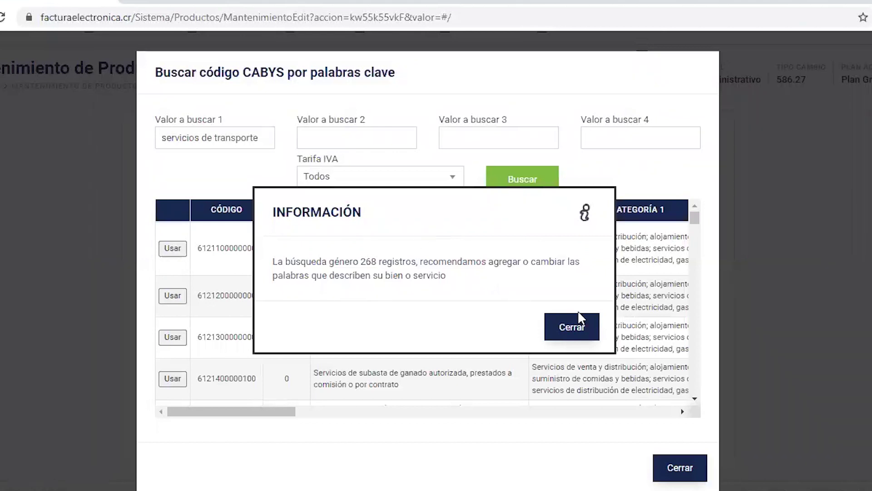
{"action": "left_click", "coordinate": [567, 323]}
Narrow the transport services search by adding "estudia" as the second search value
{"action": "left_click", "coordinate": [360, 136]}
{"action": "type", "text": "es"}
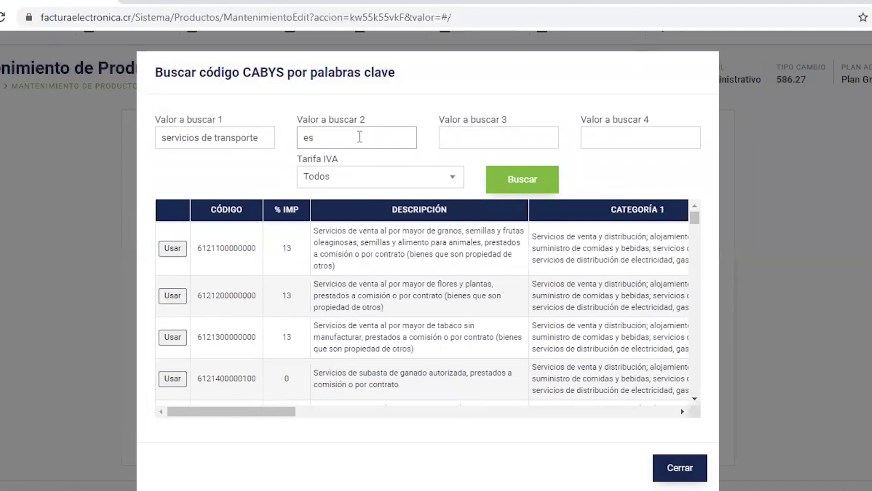
{"action": "type", "text": "tudi}a"}
{"action": "key", "text": "BackSpace"}
{"action": "key", "text": "BackSpace"}
{"action": "type", "text": "a"}
{"action": "left_click", "coordinate": [502, 181]}
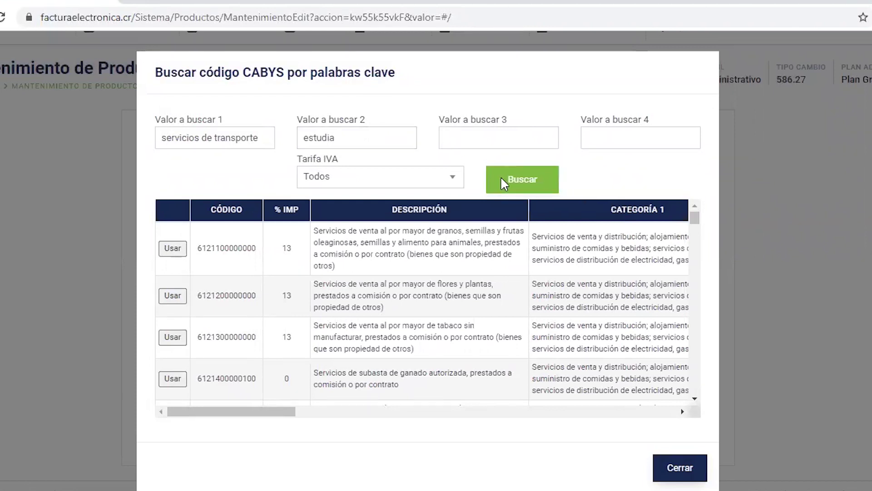
{"action": "left_click", "coordinate": [502, 179]}
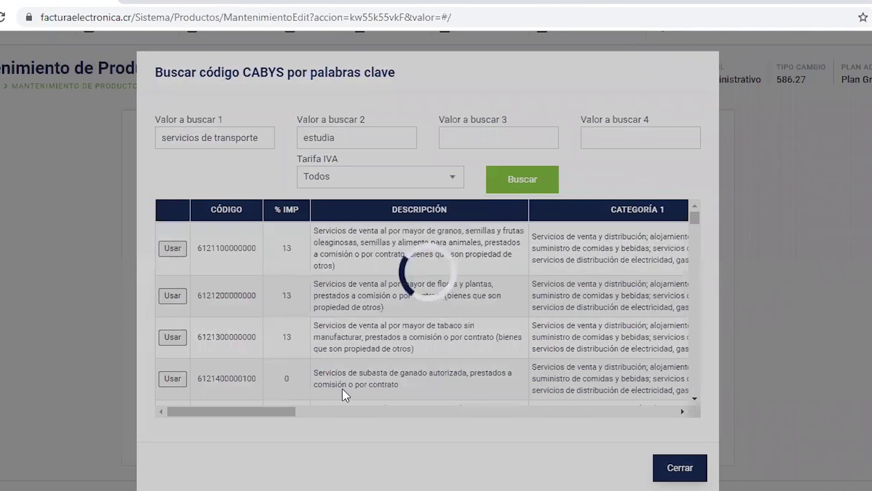